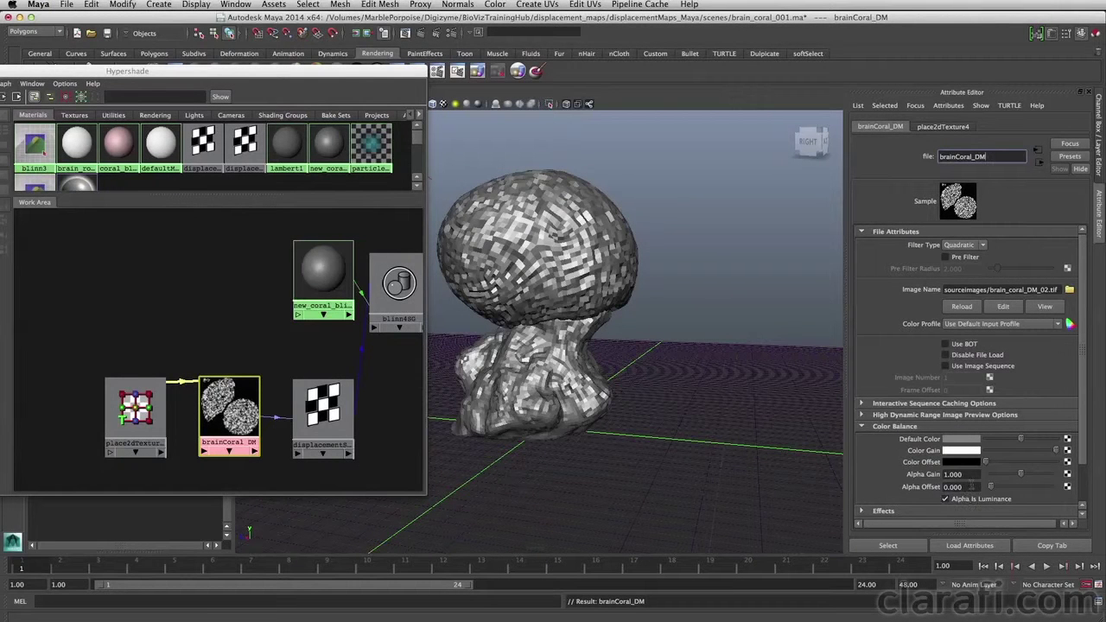
Step: Drive brainCoral_DM's Alpha Offset with the expression =-.5*brainCoral_DM.alphaGain;, giving -0.500
left_click(958, 487)
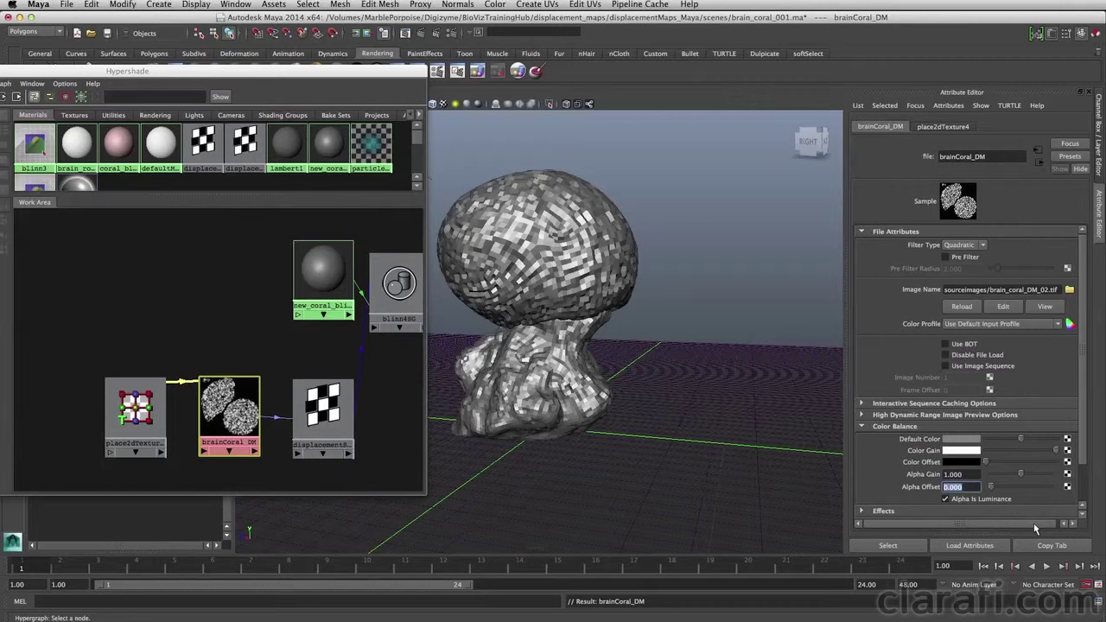
left_click(968, 452)
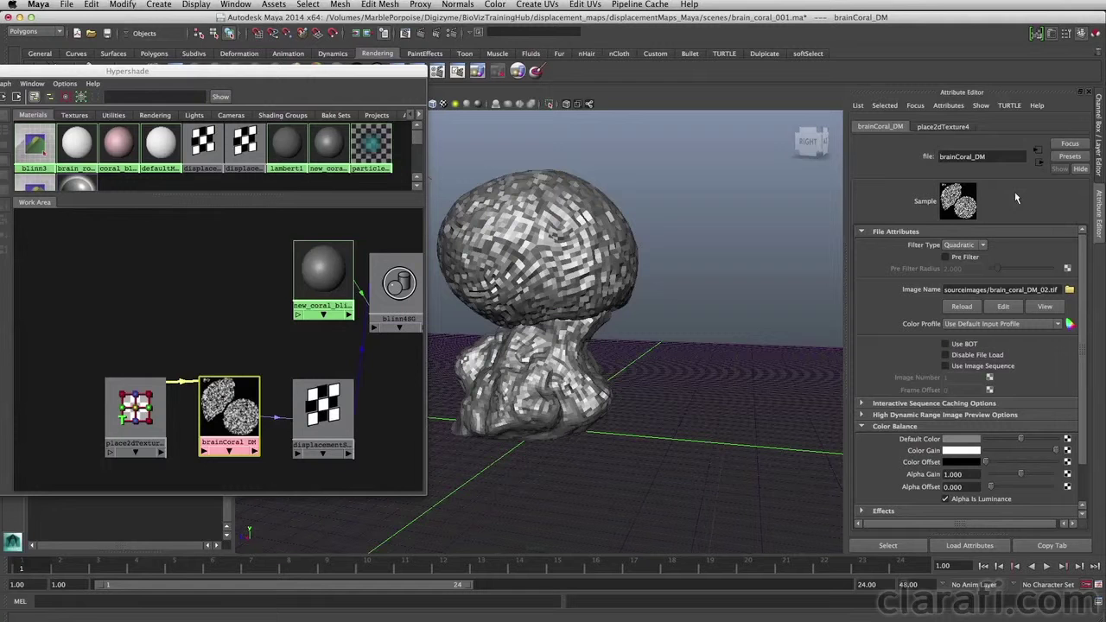
double_click(994, 157)
key("super+c")
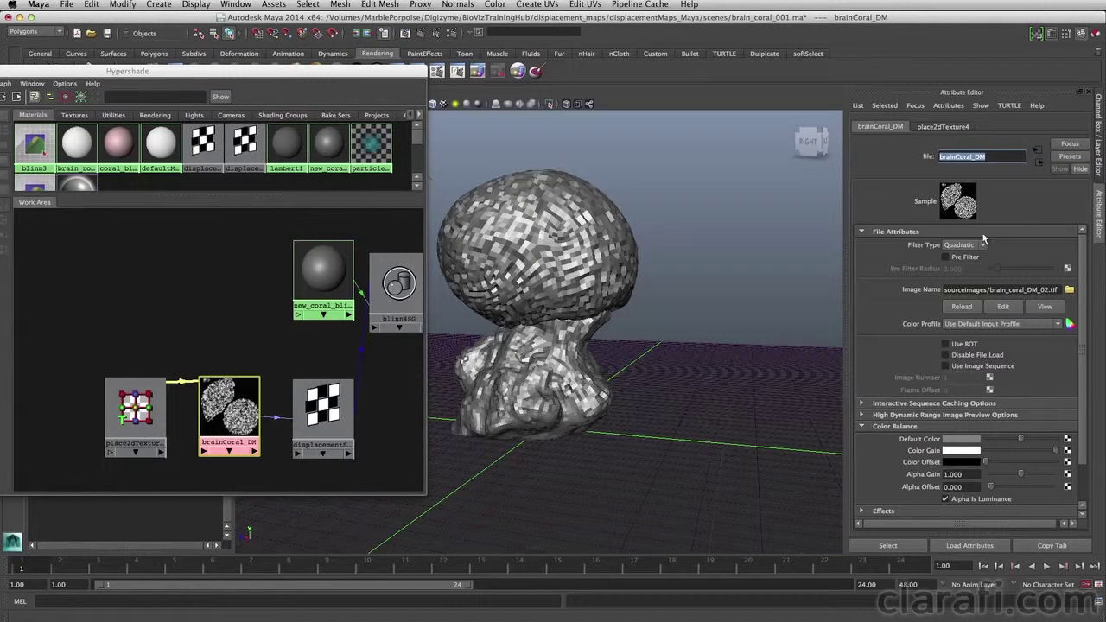
left_click(954, 475)
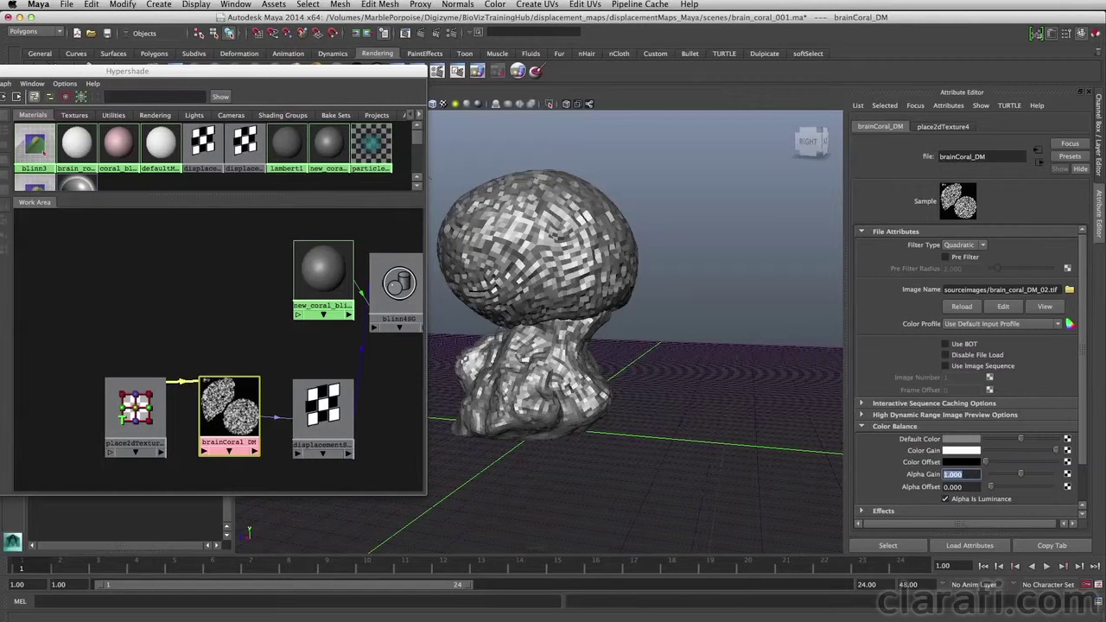
left_click(969, 487)
double_click(968, 486)
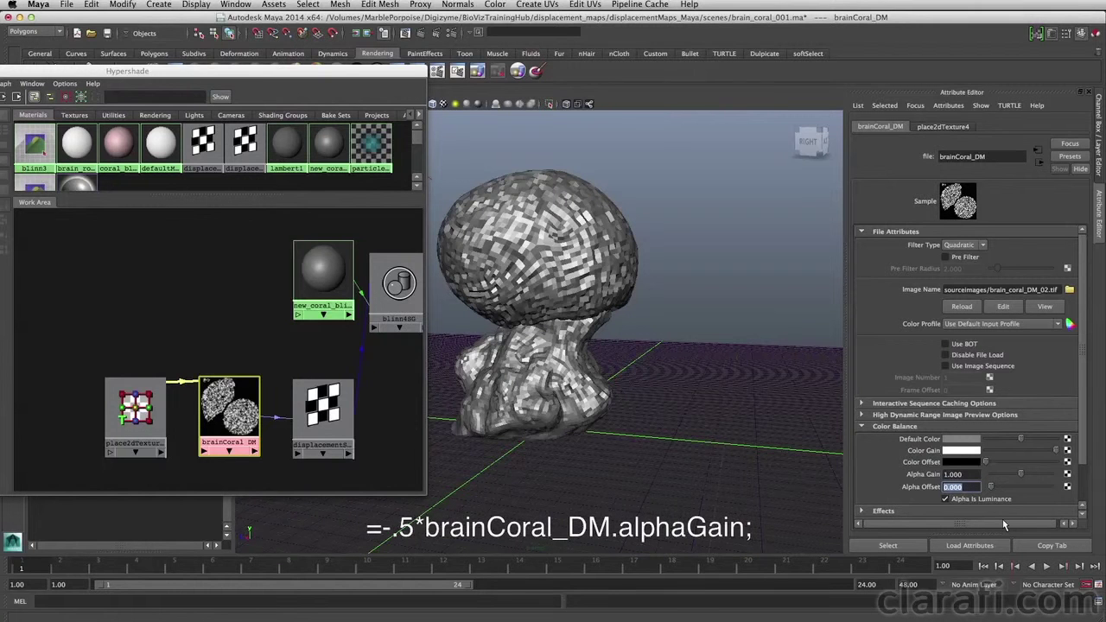
type("=-.5")
type("*")
key("super+v")
type(".alphaGain;")
key("Return")
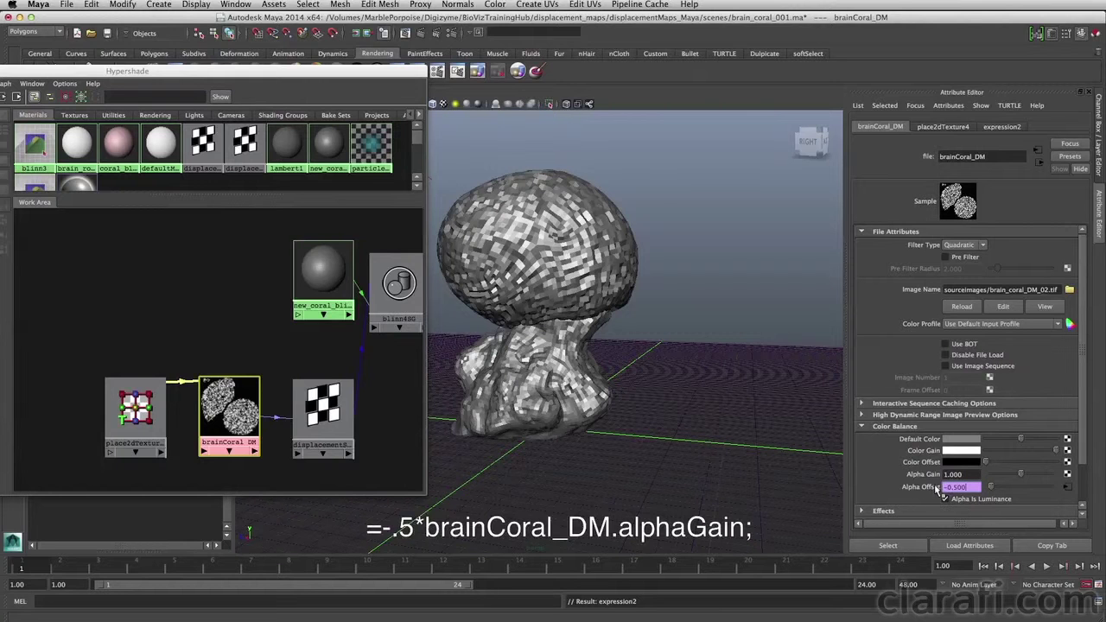
Step: Test Alpha Gain with the slider and 0.192, then undo back to 0.327 (Offset -0.163)
mouse_move(990, 475)
left_mouse_down()
mouse_move(1020, 476)
mouse_move(998, 475)
left_mouse_up()
mouse_move(998, 475)
left_mouse_down()
mouse_move(1012, 475)
mouse_move(1001, 477)
left_mouse_up()
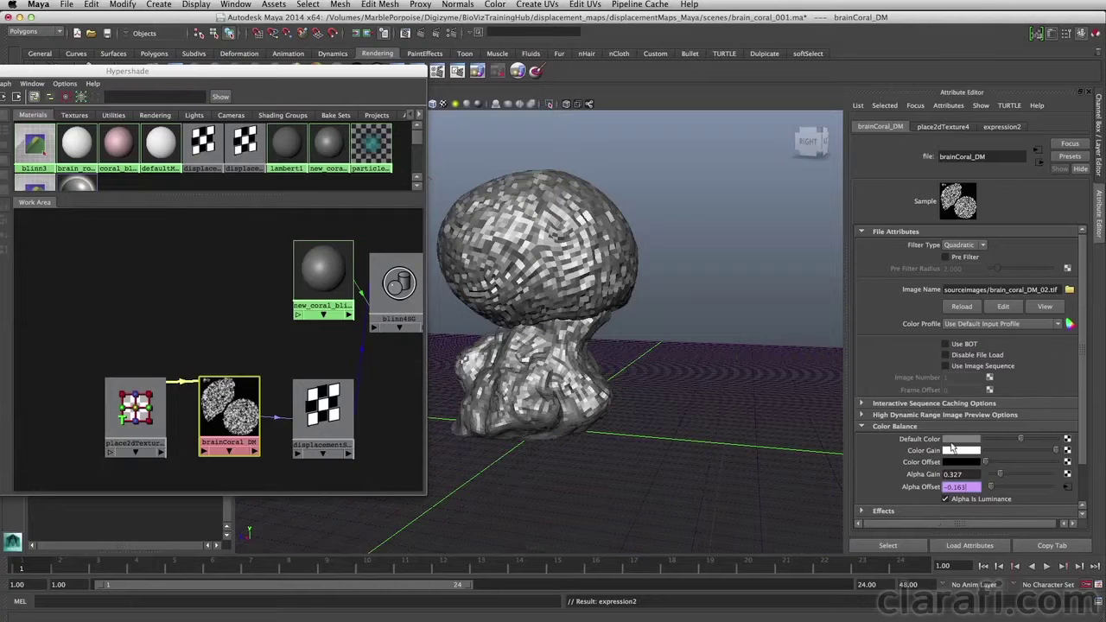
left_click(953, 474)
type("0.192")
key("Return")
key("ctrl+z")
key("super+Tab")
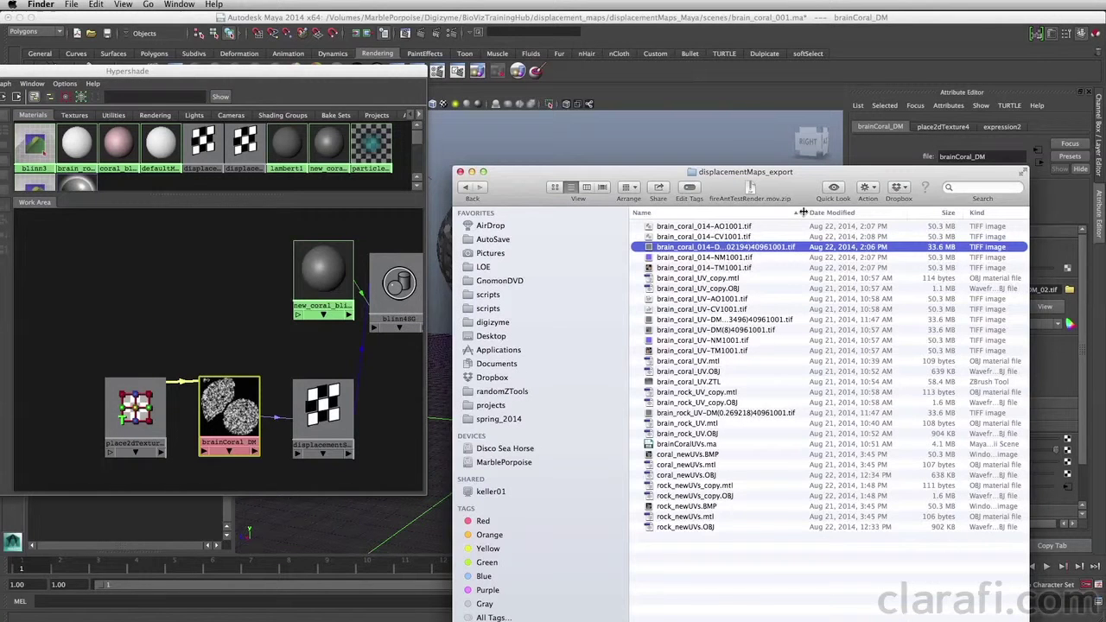
Step: Copy 0.402194 from the brain_coral_014-DM file name in displacementMaps_export, then hide Finder
left_click_drag(804, 212, 849, 212)
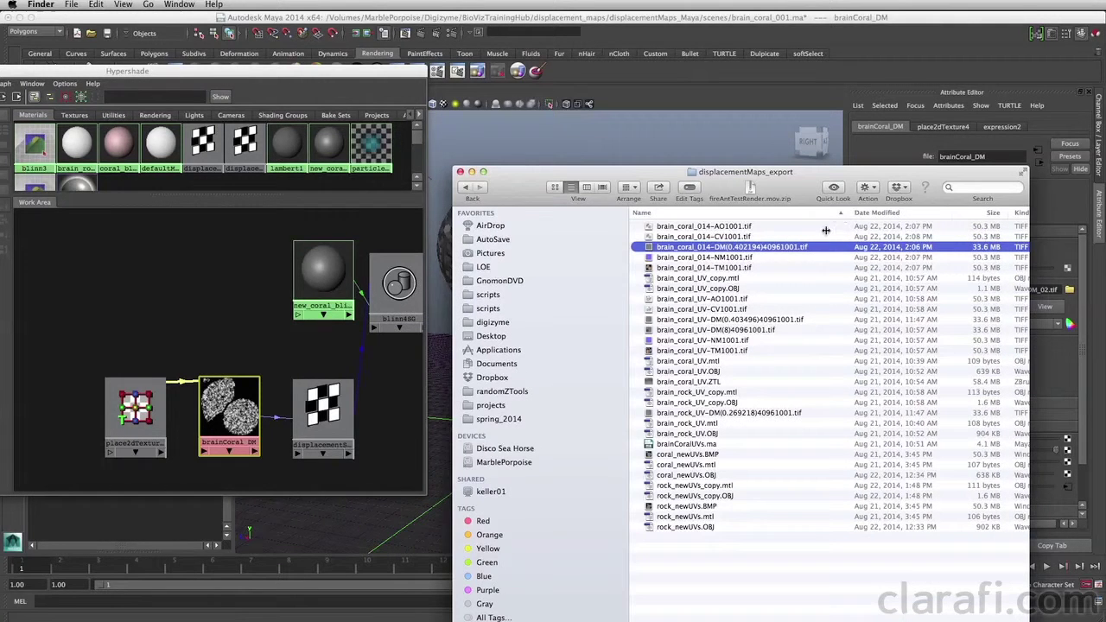
left_click(739, 249)
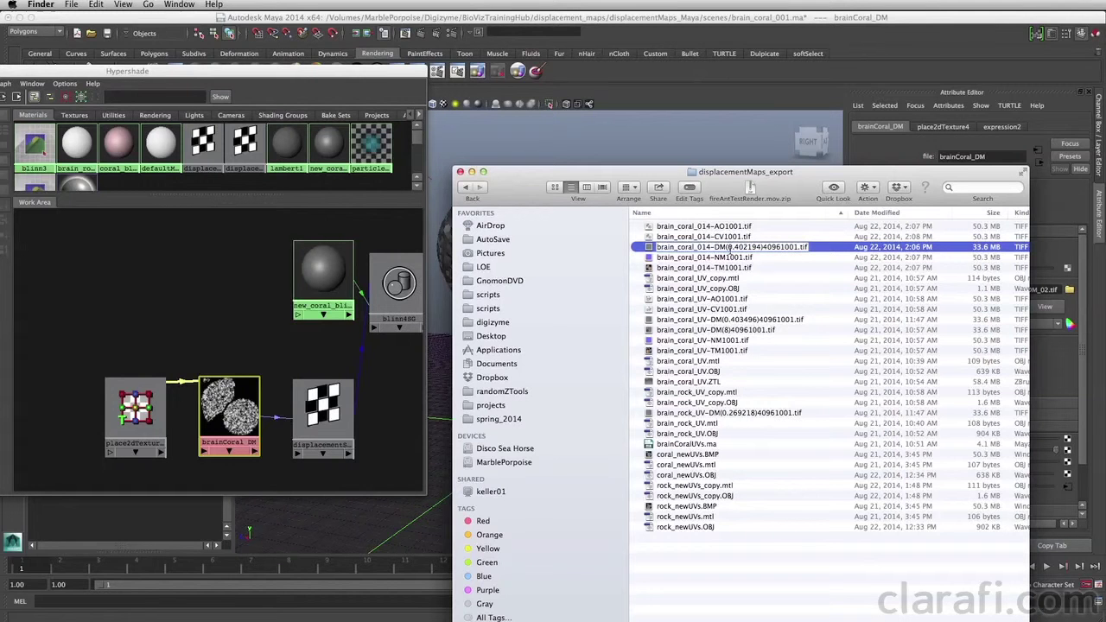
left_click_drag(728, 249, 763, 249)
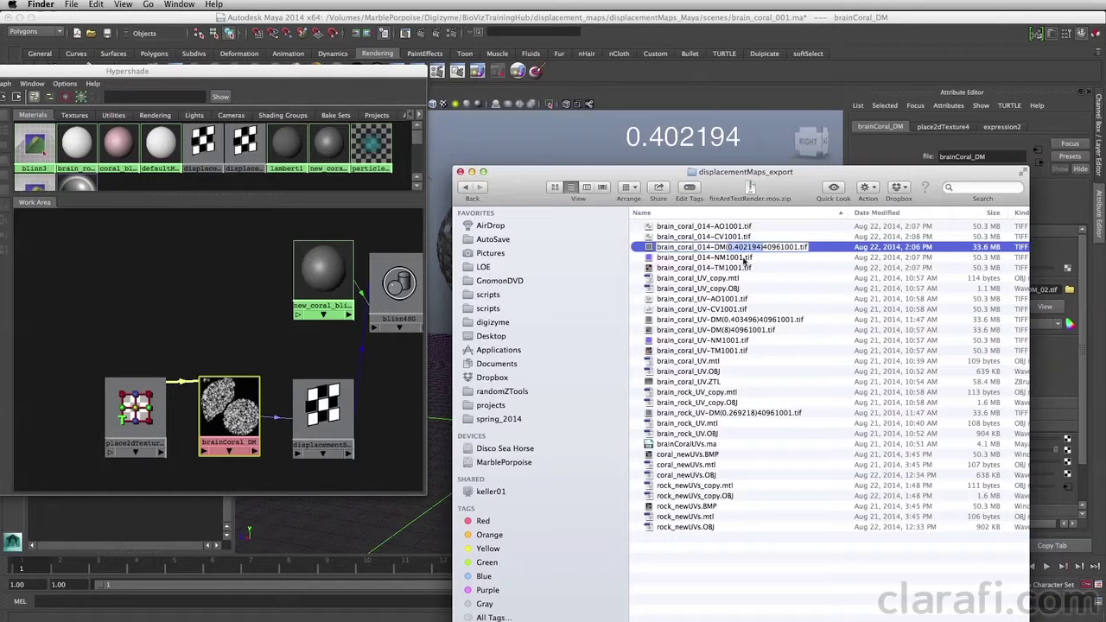
key("Return")
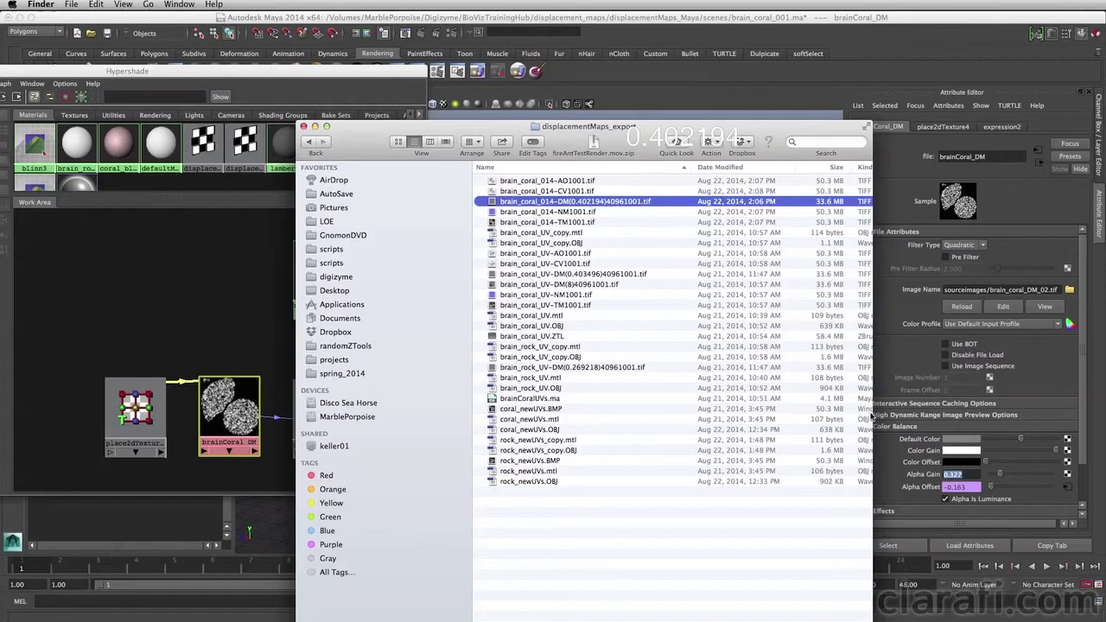
left_click(975, 475)
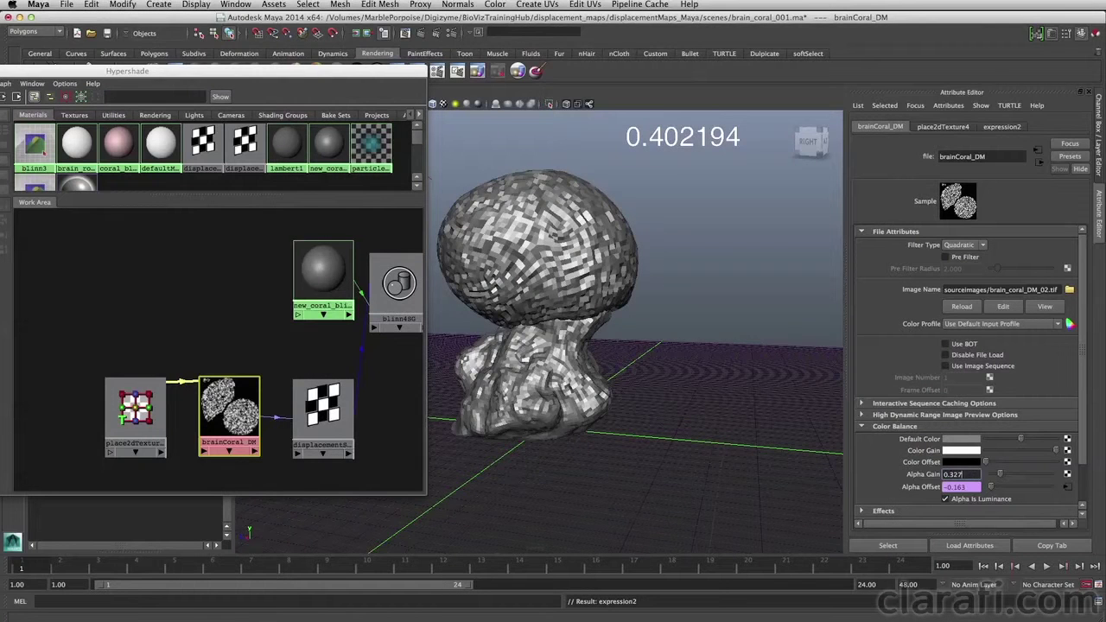
key("super+Tab")
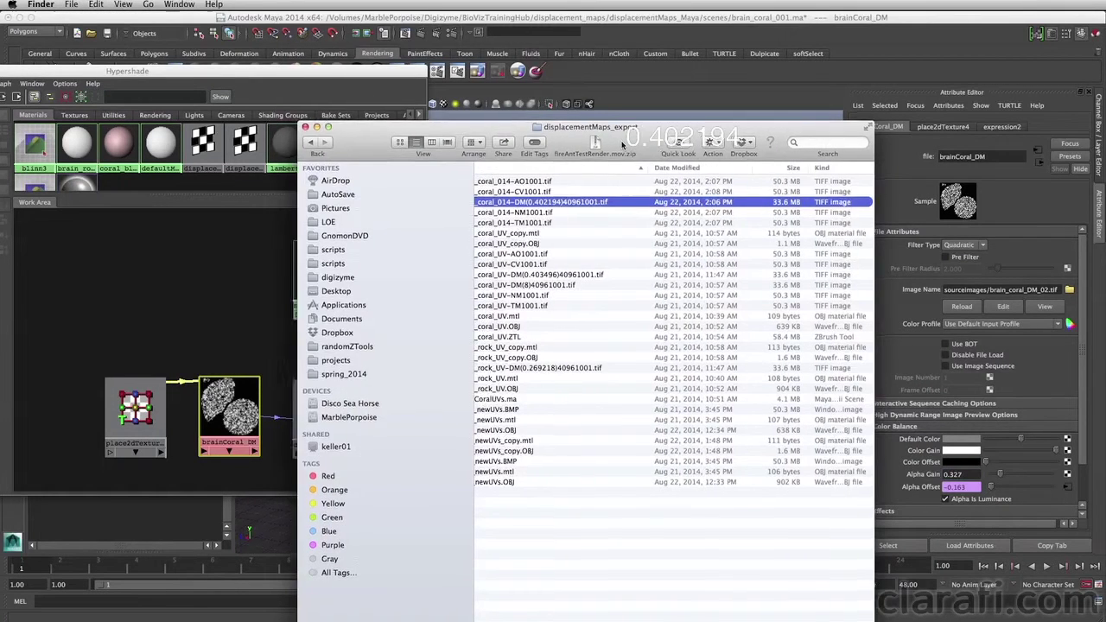
left_click_drag(617, 116, 1037, 395)
key("super+w")
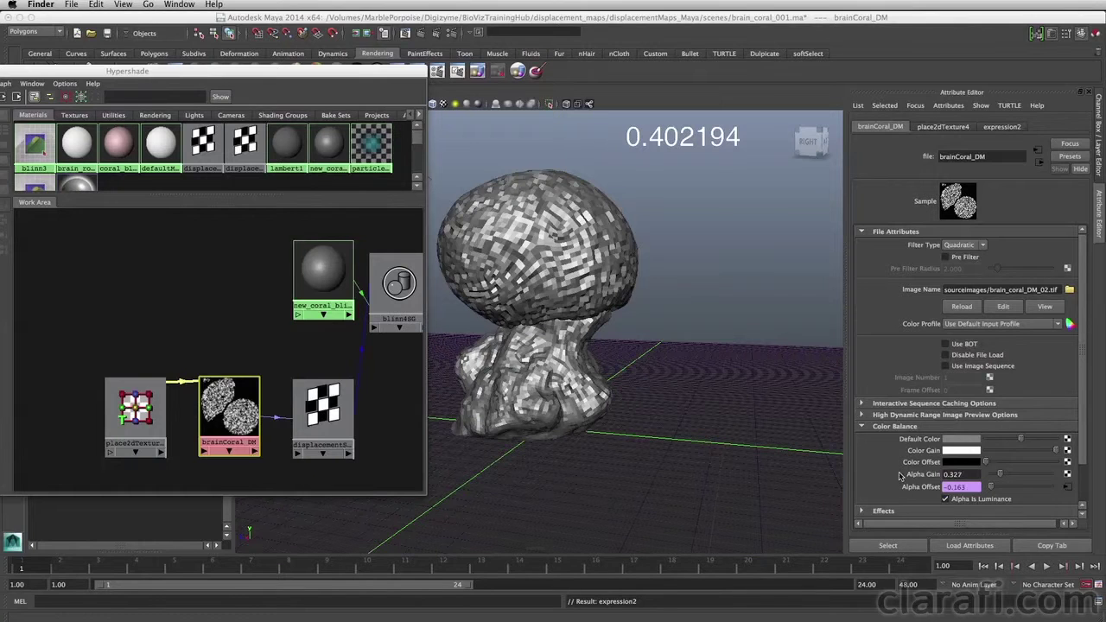
Step: Paste the copied value into brainCoral_DM Alpha Gain, giving 0.402 and Alpha Offset -0.201
left_click(964, 474)
double_click(969, 475)
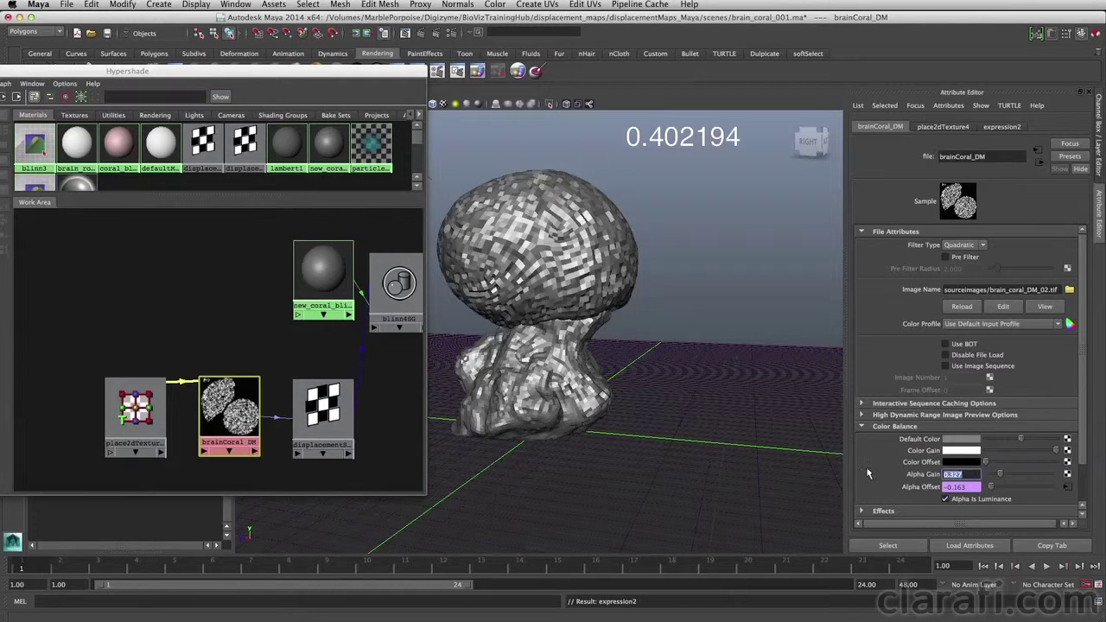
type("194")
key("Return")
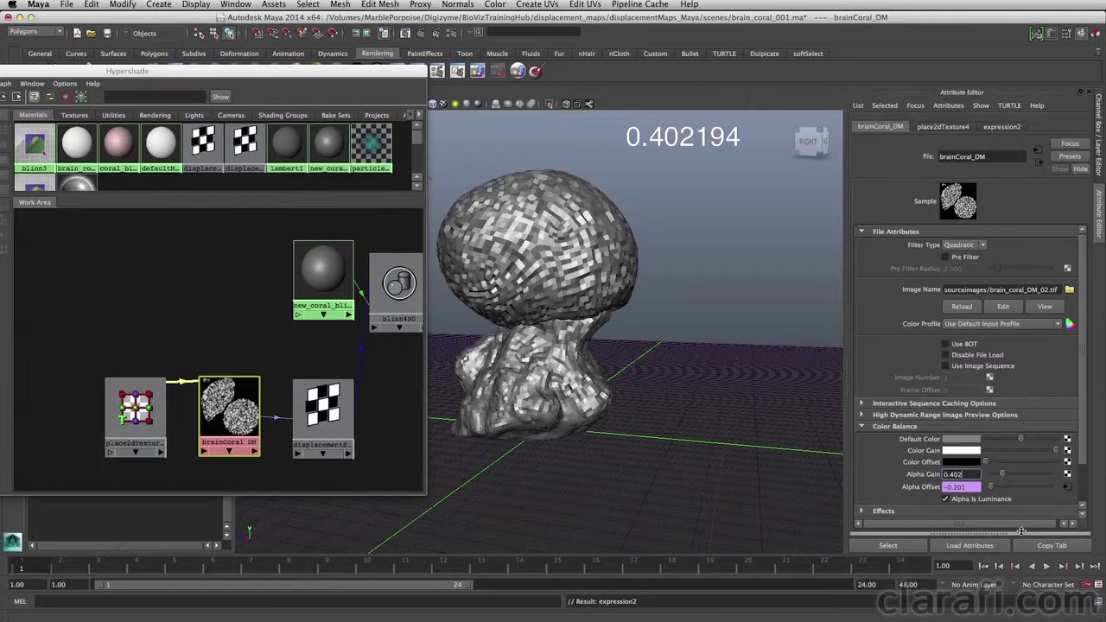
left_click(971, 486)
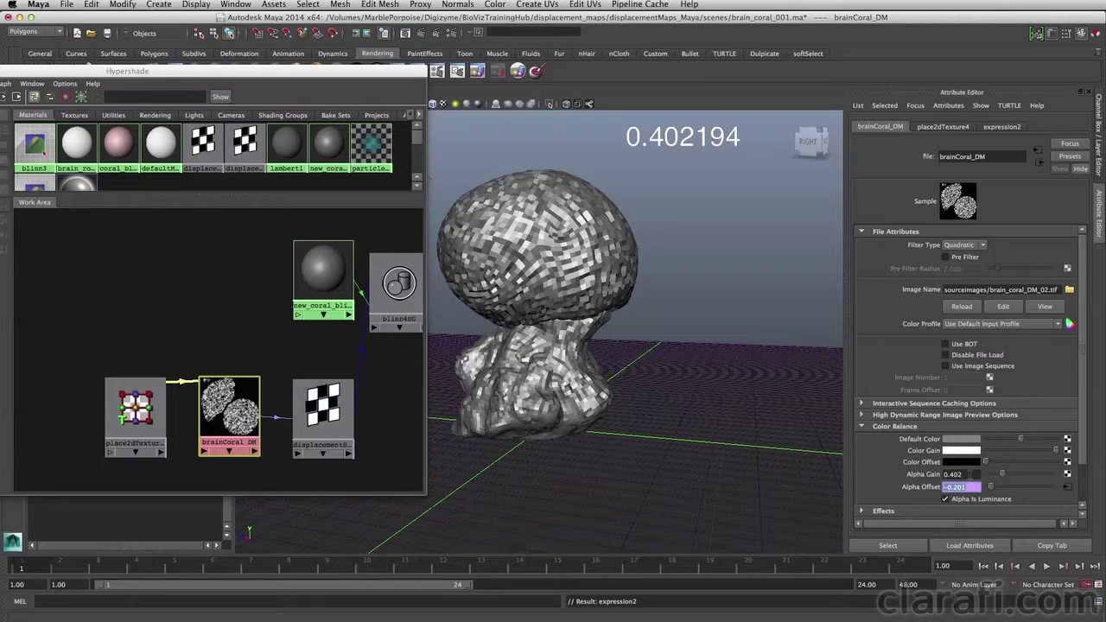
left_click(961, 474)
left_click_drag(636, 361, 628, 398, "alt")
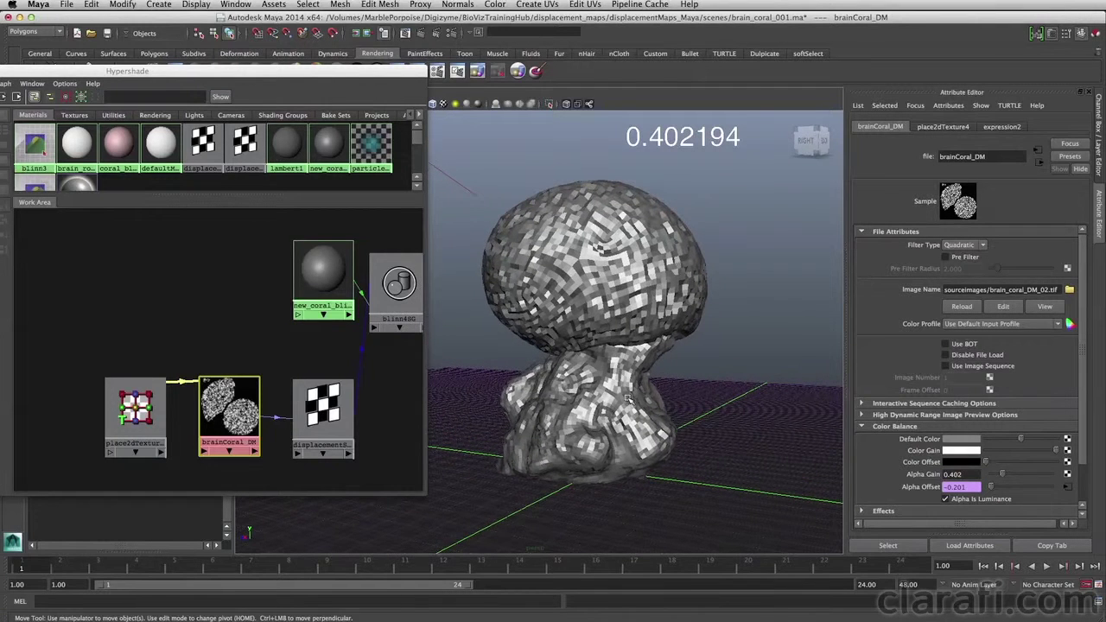
Step: Select the rock and coral head meshes, push the Hypershade aside, and switch to Move
left_click(628, 402)
left_click(630, 303, "shift")
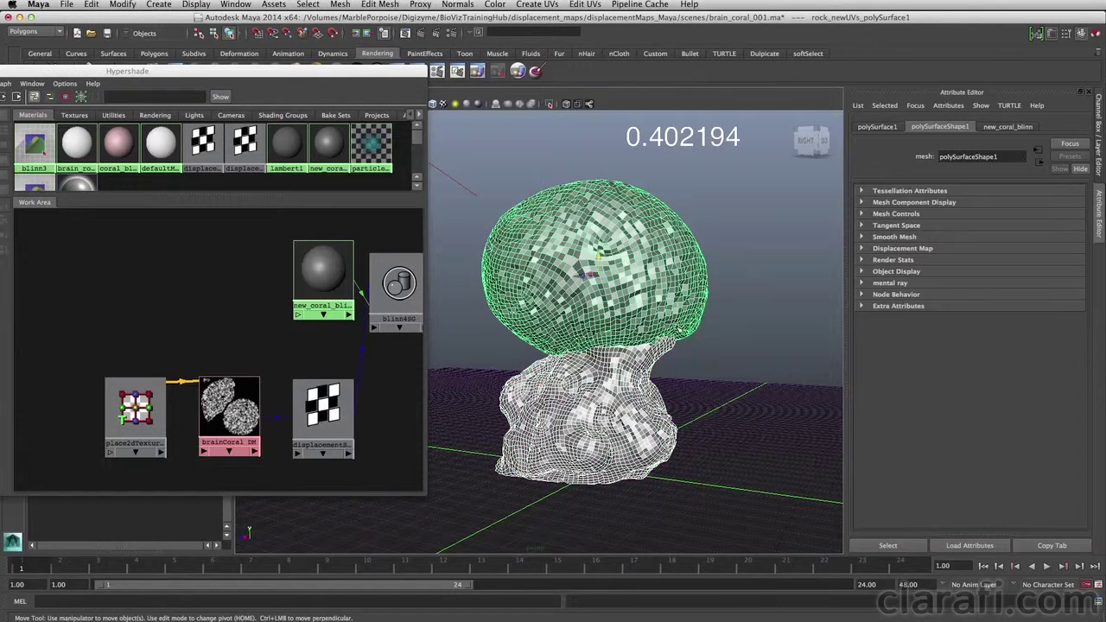
left_click_drag(126, 72, 236, 136)
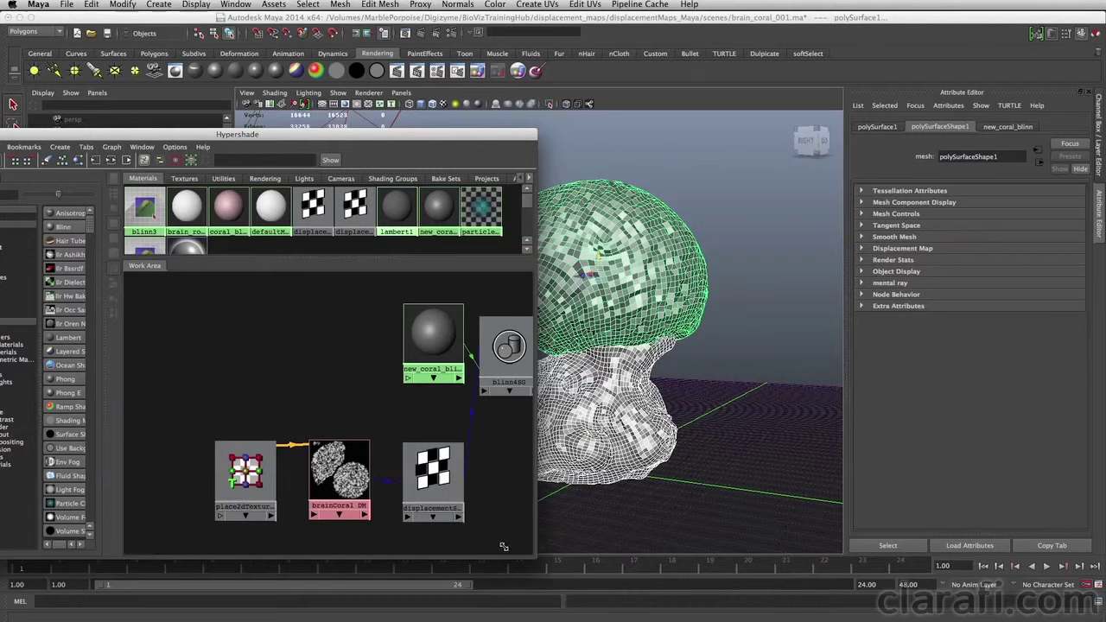
left_click_drag(504, 548, 418, 543)
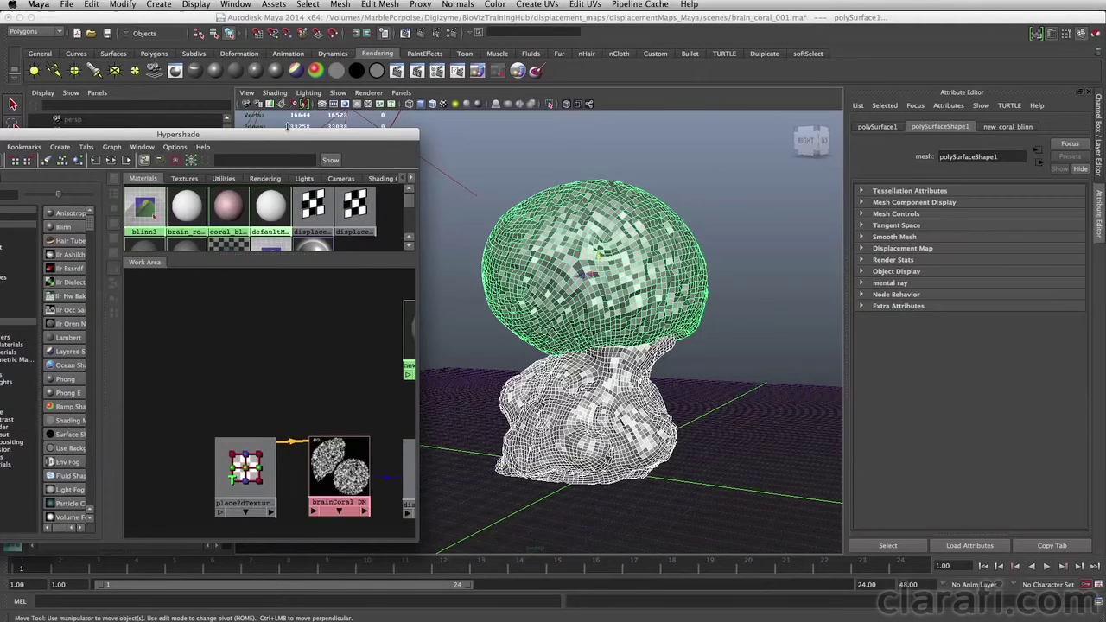
left_click_drag(288, 128, 393, 618)
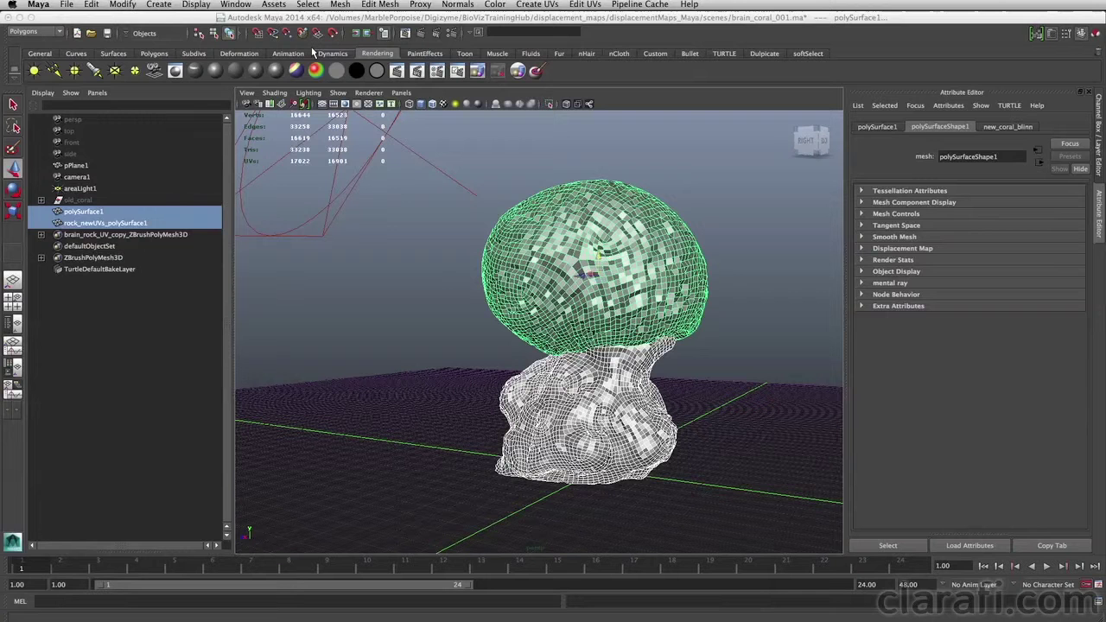
key("w")
Step: Open the mental ray Approximation Editor from Window > Rendering Editors
left_click(236, 4)
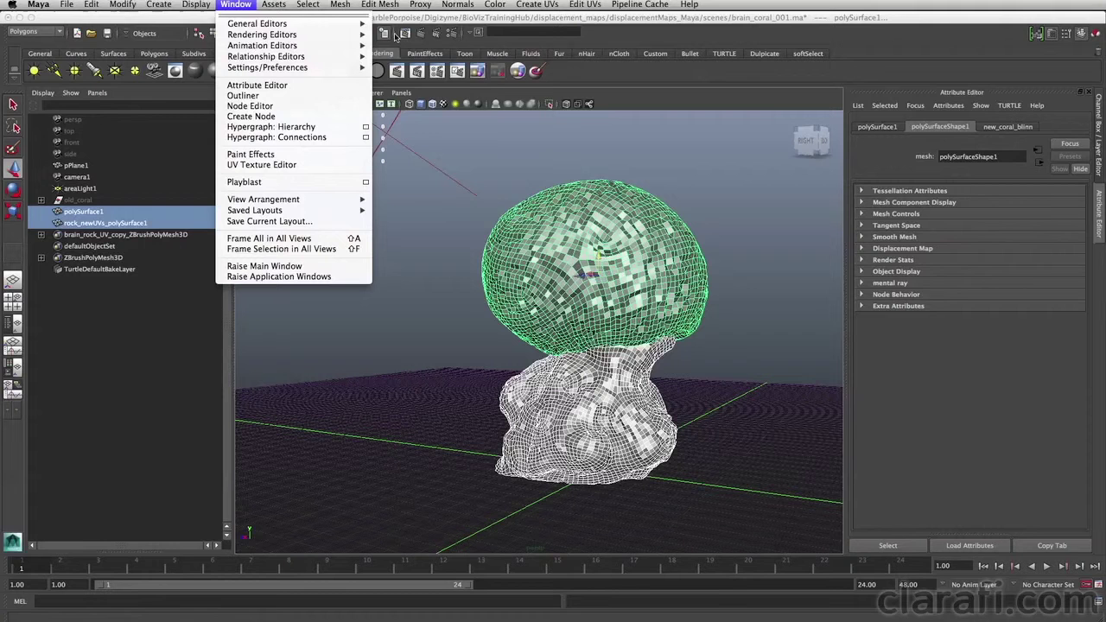
mouse_move(354, 35)
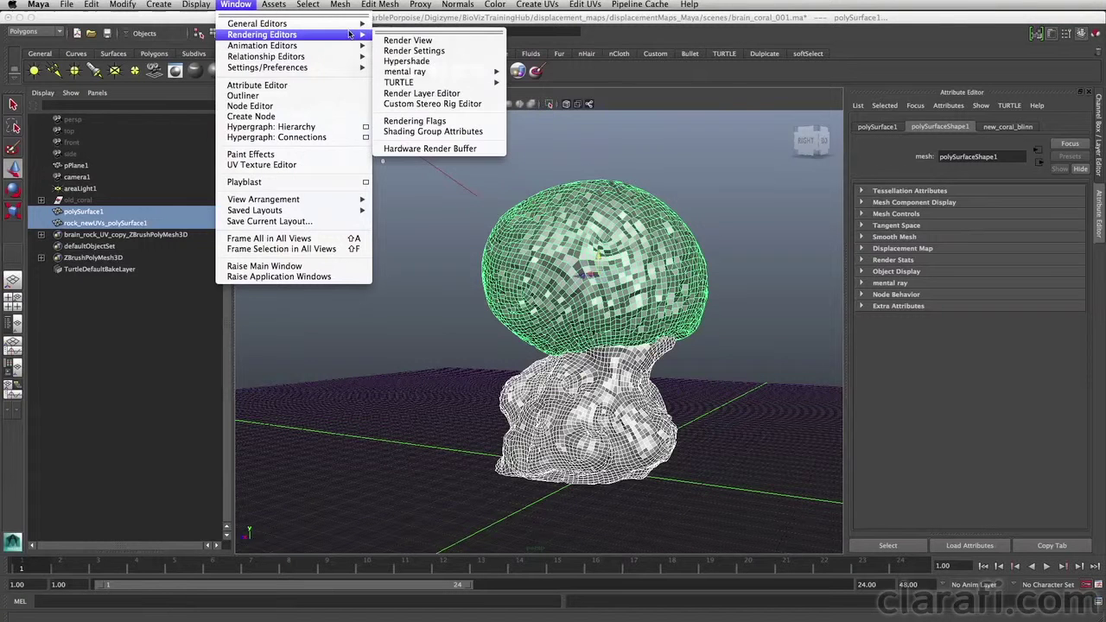
mouse_move(406, 72)
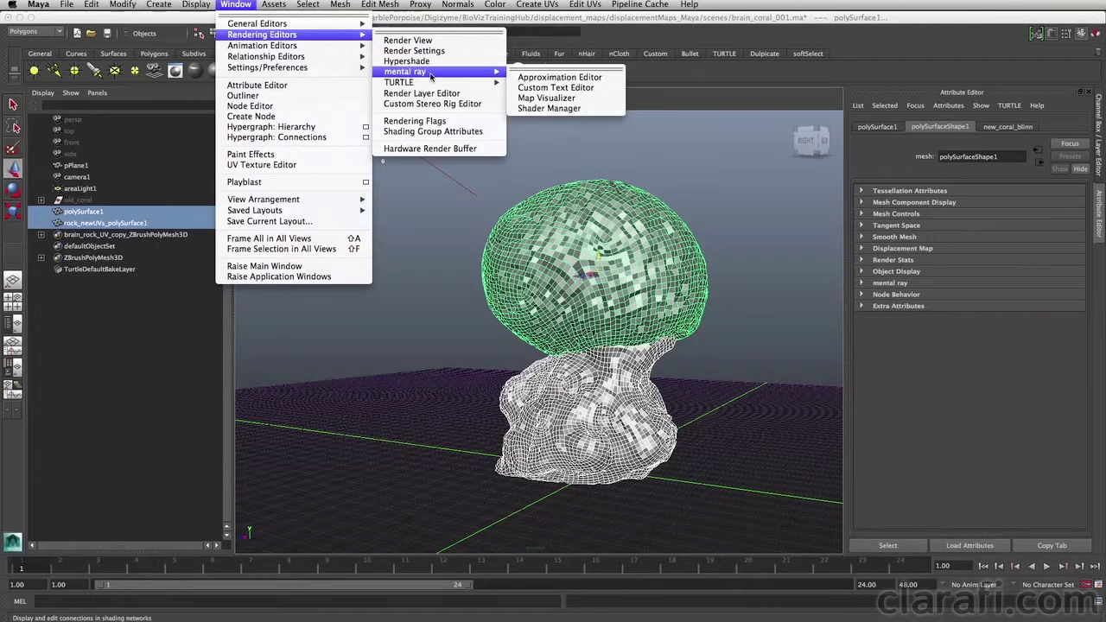
left_click(558, 76)
left_click_drag(557, 320, 758, 182)
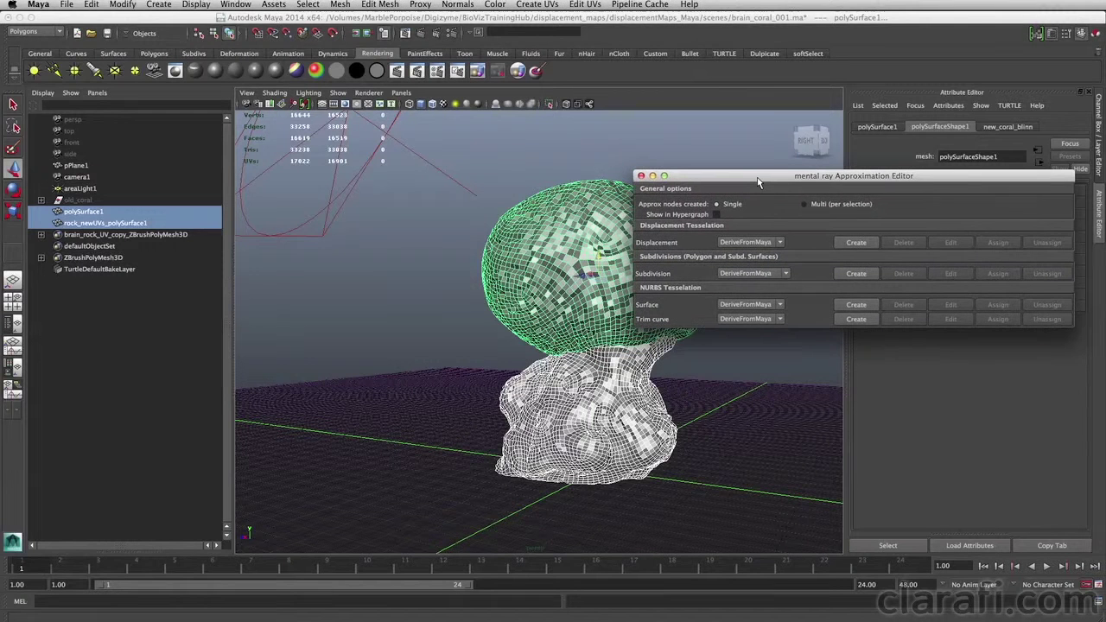
Step: Create a Subdivision approximation node and rename it new_coral_Approx
left_click(850, 275)
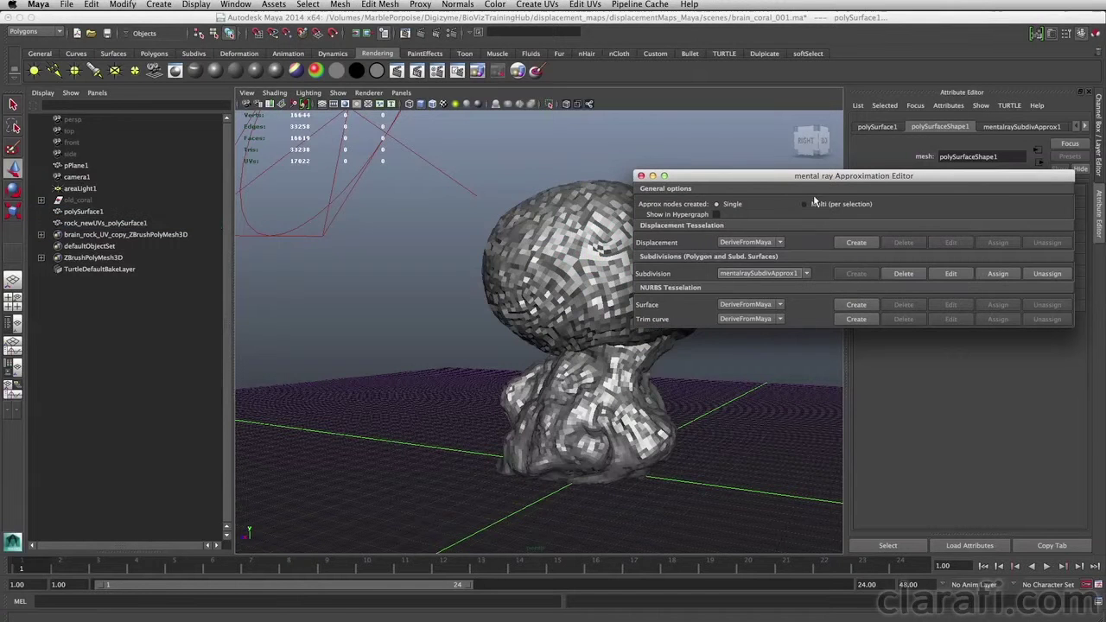
left_click_drag(825, 178, 554, 531)
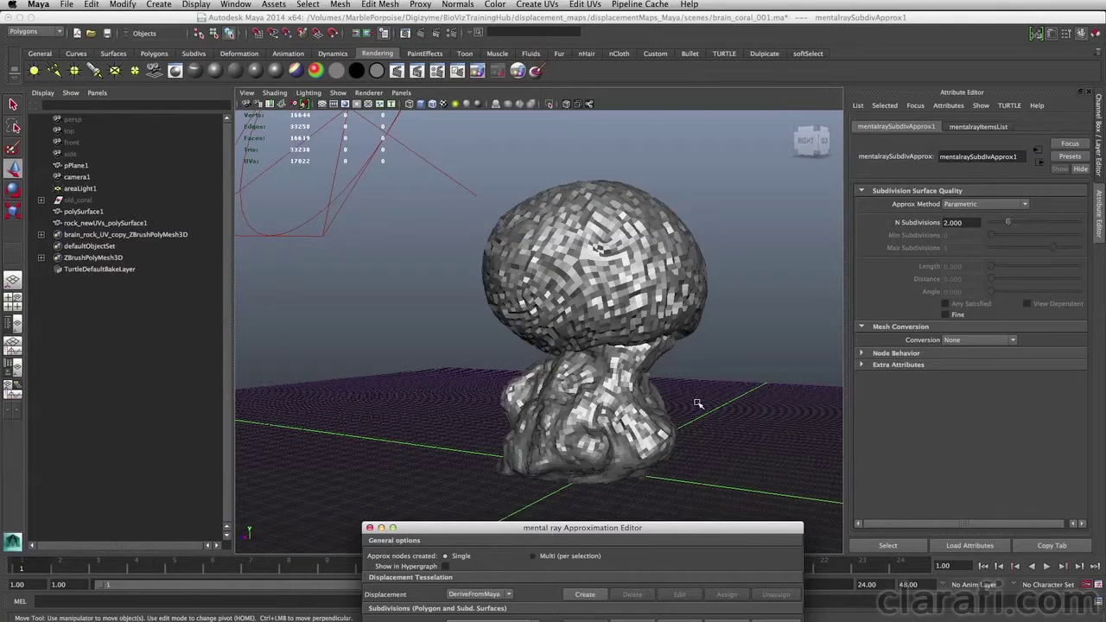
double_click(1020, 157)
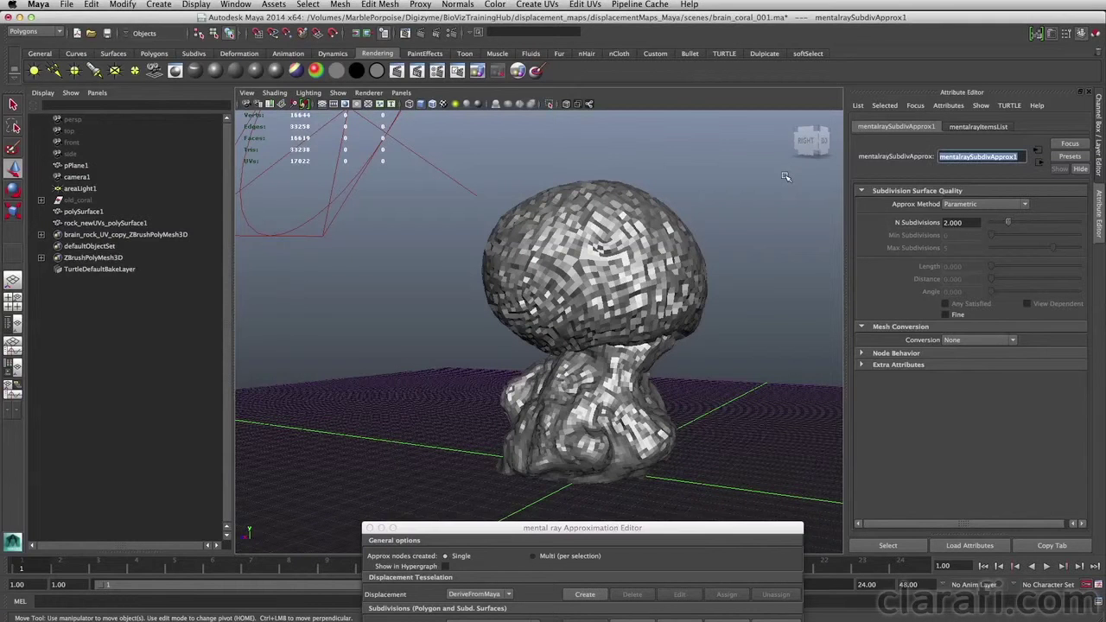
type("ne")
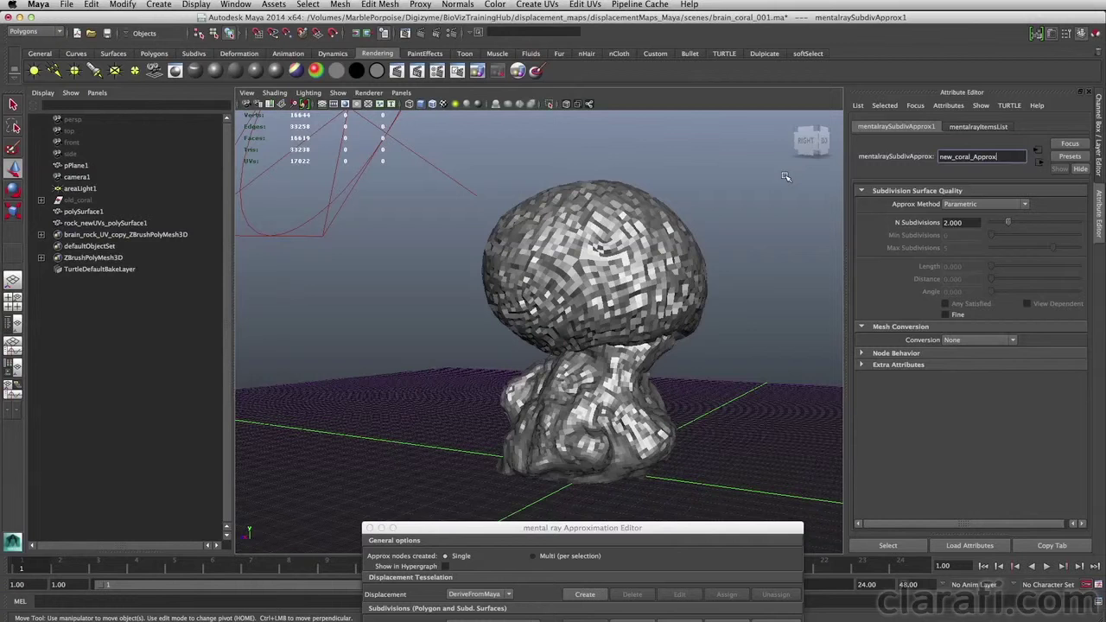
type("w_coral_Approx")
key("Return")
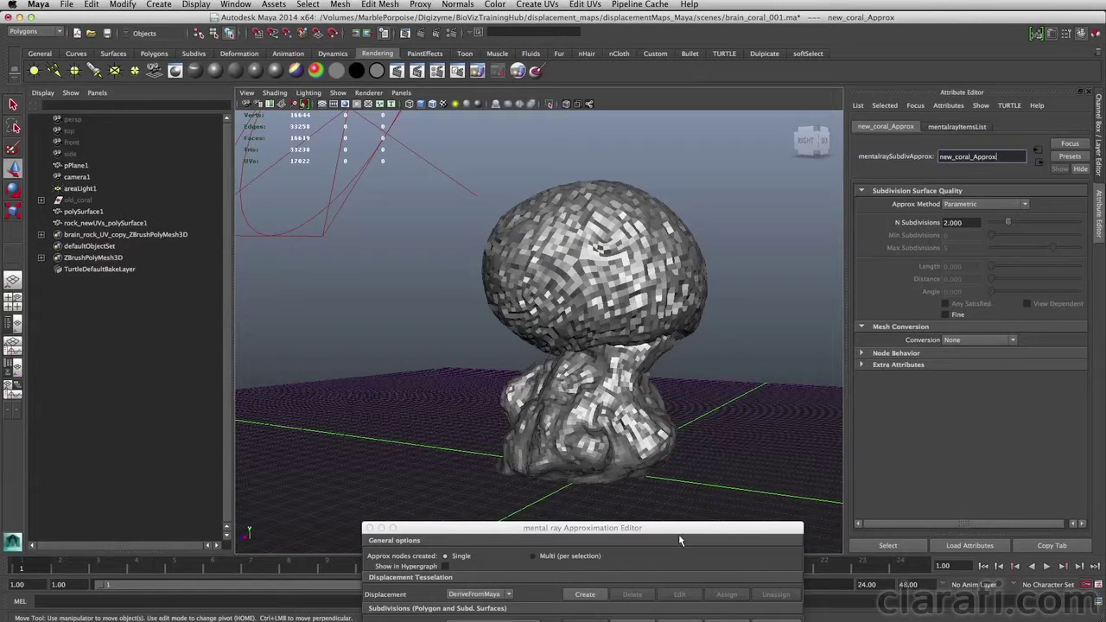
Step: Check the Subdivision approximation list, close the Approximation Editor, and select polySurface1
left_click_drag(683, 529, 701, 355)
left_click(541, 435)
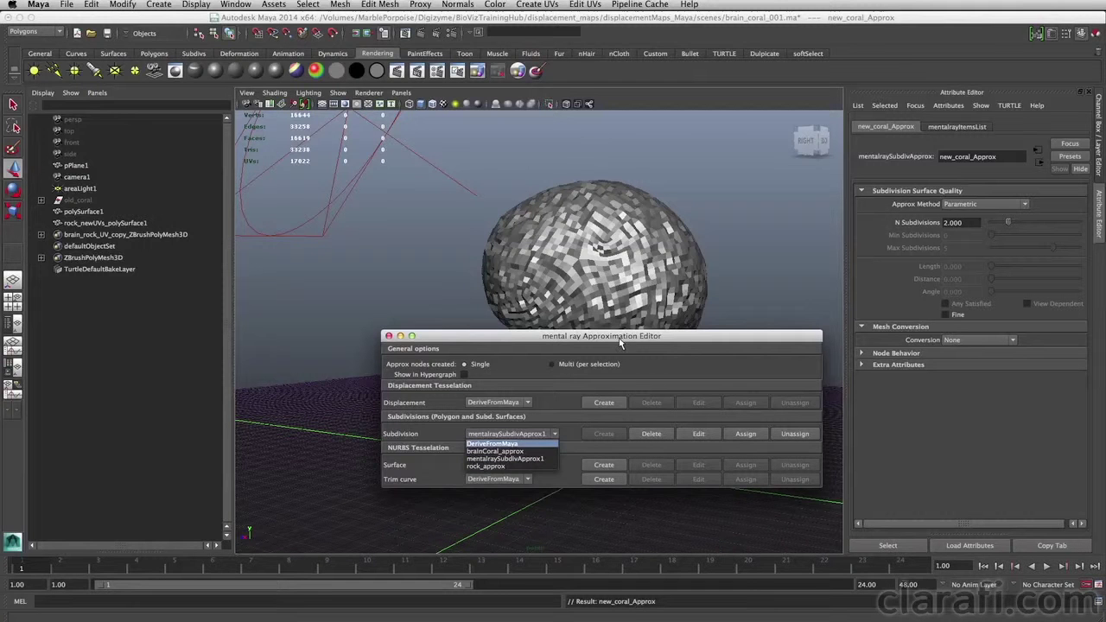
left_click(388, 336)
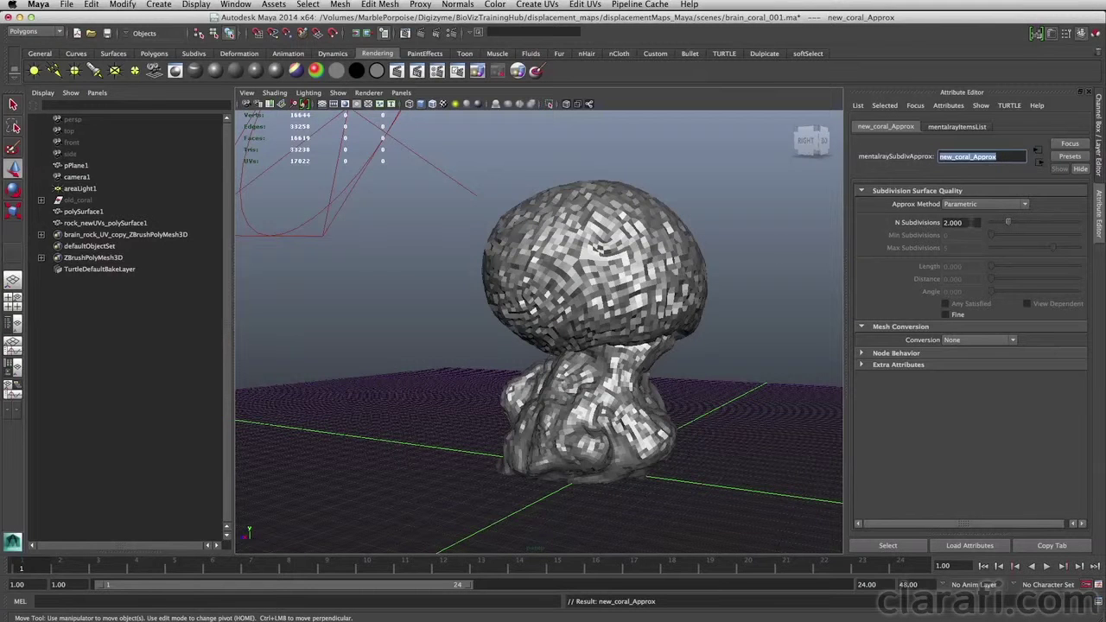
key("Tab")
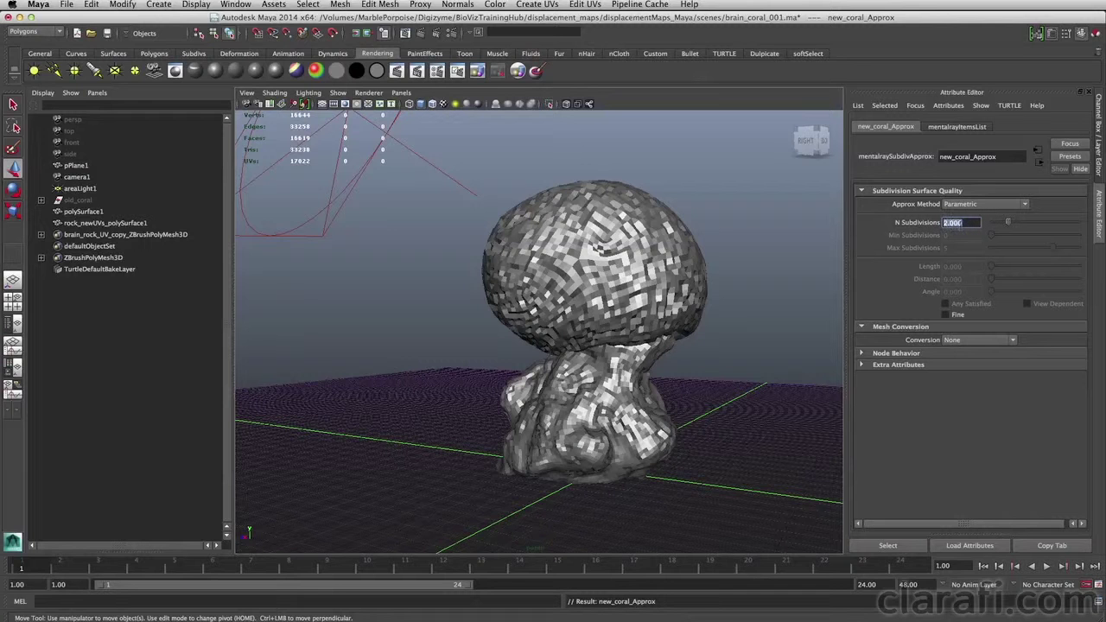
key("Return")
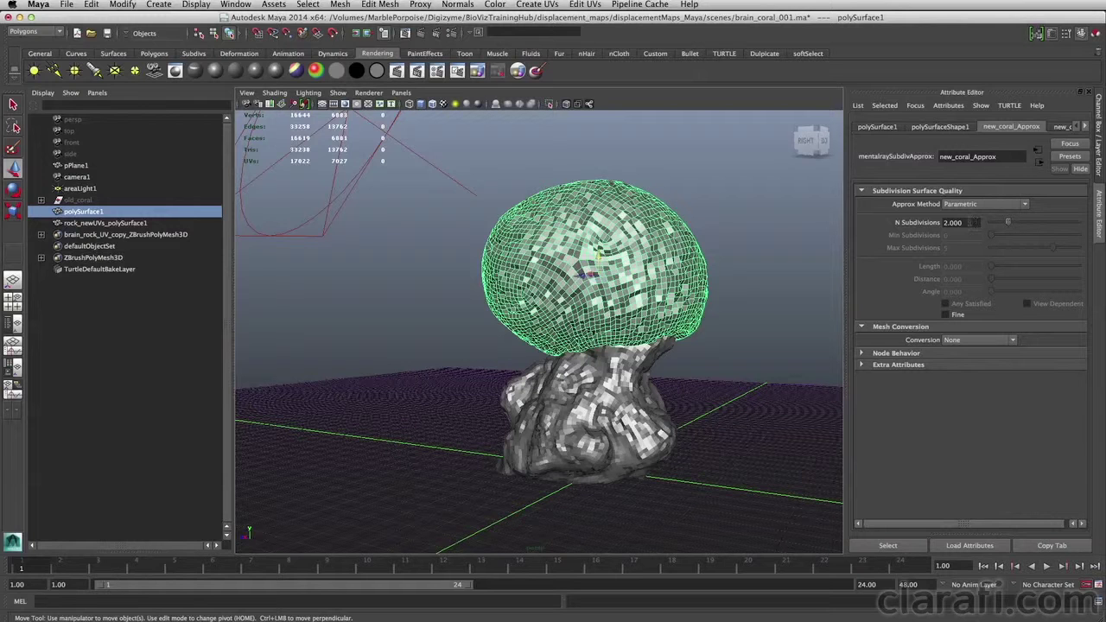
Step: Tumble slightly around the coral, keeping N Subdivisions at 2, and open Window > Rendering Editors
double_click(975, 223)
left_click_drag(735, 339, 476, 235, "alt")
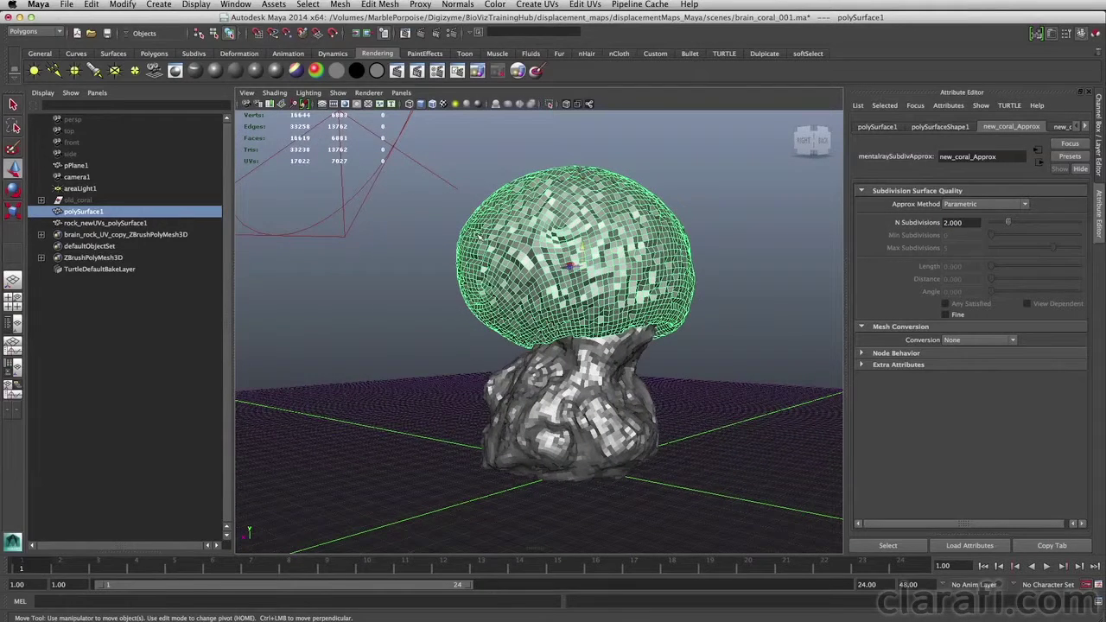
left_click(239, 5)
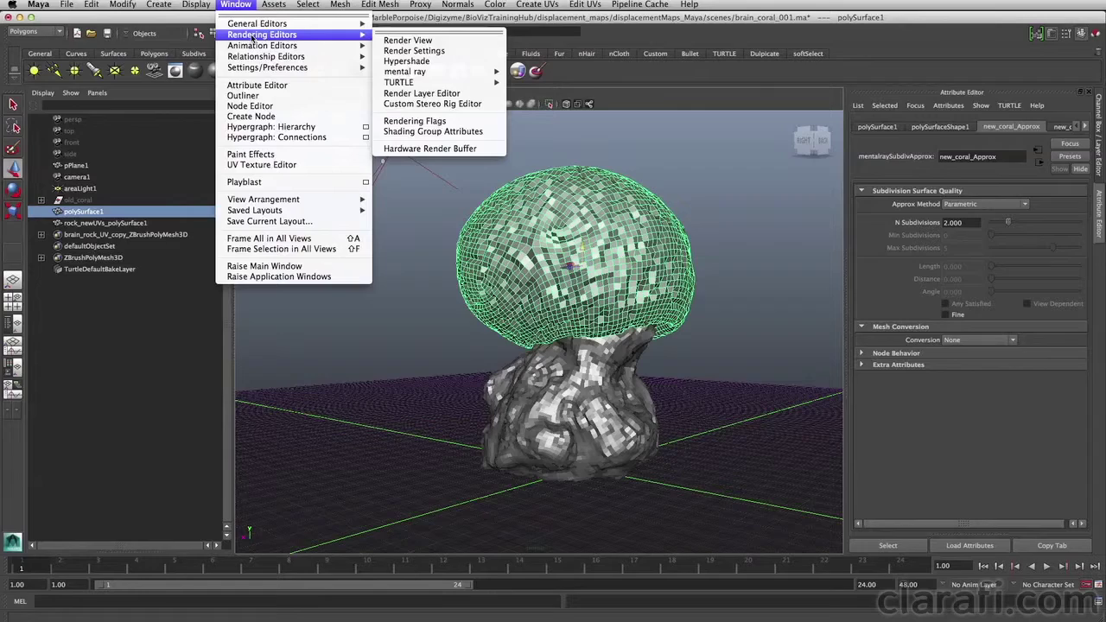